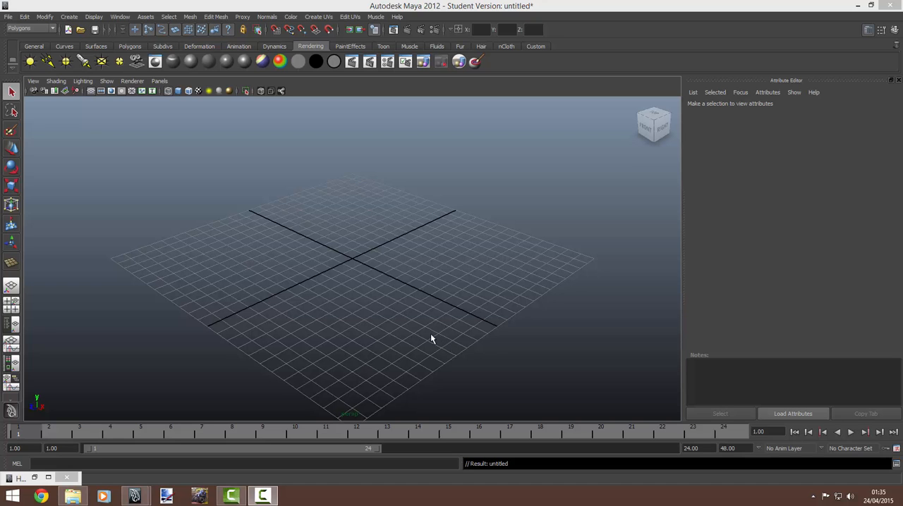
# Step: Open the scene poettinger novocat.mb without saving the untitled scene
pyautogui.keyDown('alt'); pyautogui.moveTo(371, 327); pyautogui.dragTo(395, 322); pyautogui.keyUp('alt')
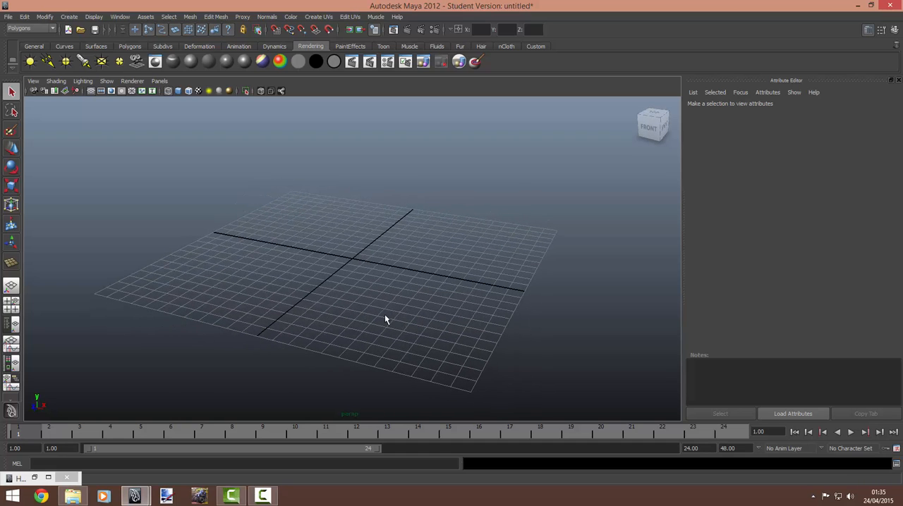
pyautogui.keyDown('alt'); pyautogui.moveTo(323, 303); pyautogui.dragTo(409, 294); pyautogui.keyUp('alt')
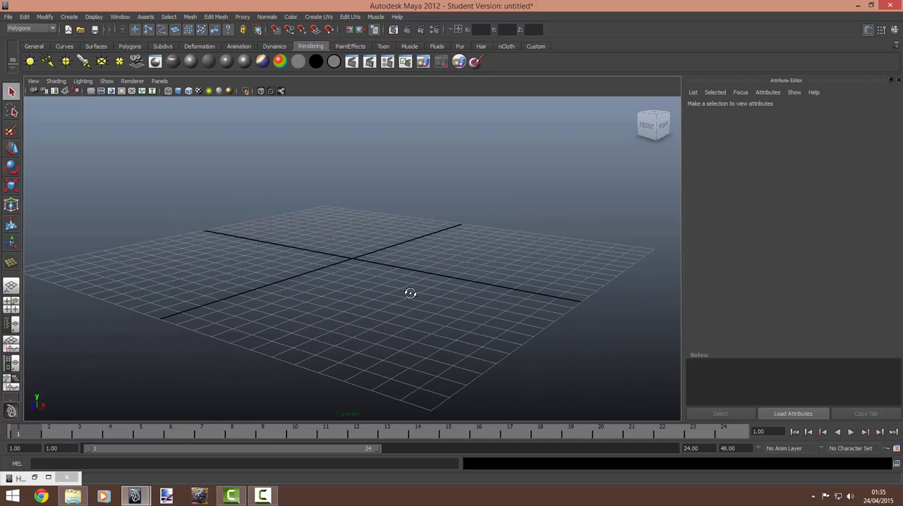
pyautogui.click(9, 17)
pyautogui.click(35, 37)
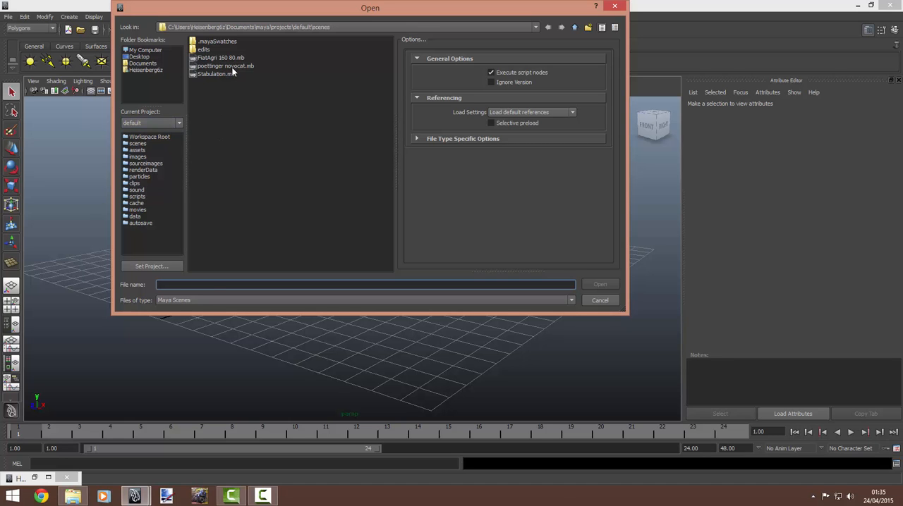
pyautogui.click(230, 66)
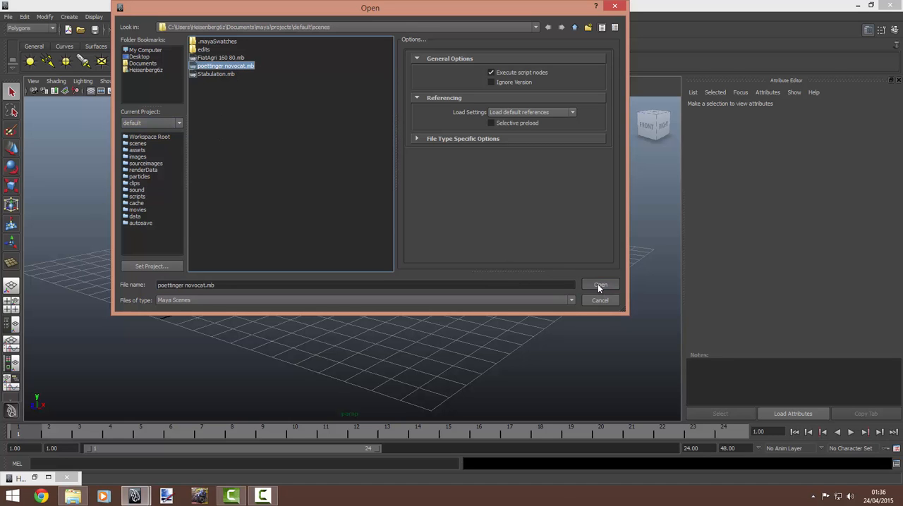
pyautogui.click(599, 285)
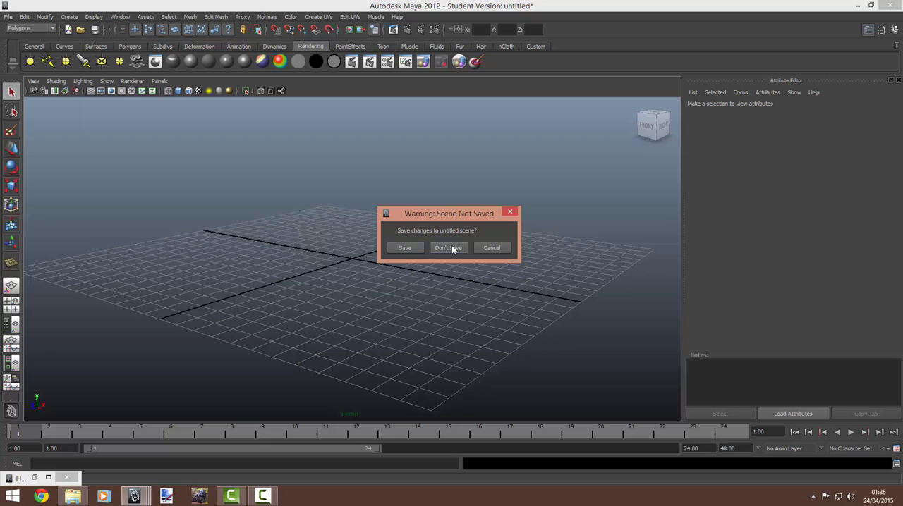
pyautogui.click(452, 248)
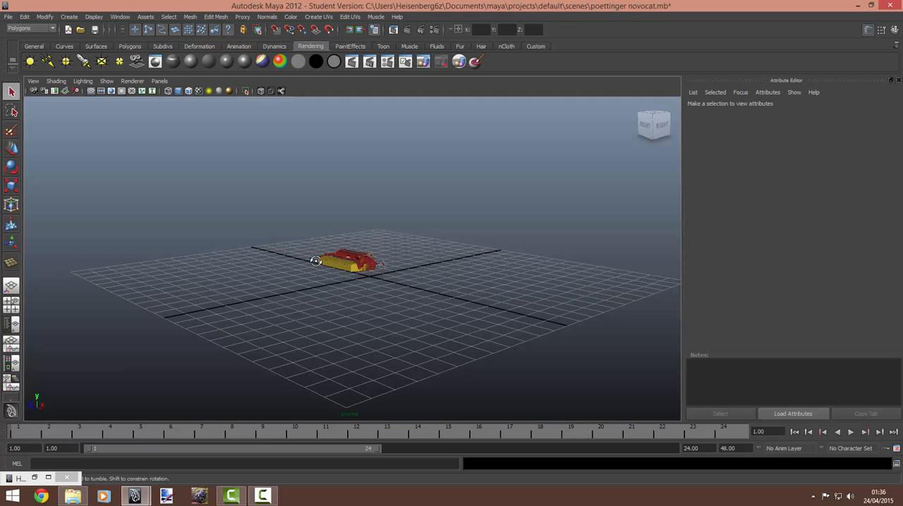
# Step: Select the whole mower model and assign a new Lambert material to it
pyautogui.keyDown('alt'); pyautogui.moveTo(315, 261); pyautogui.dragTo(359, 253); pyautogui.keyUp('alt')
pyautogui.scroll(5, 360, 263)
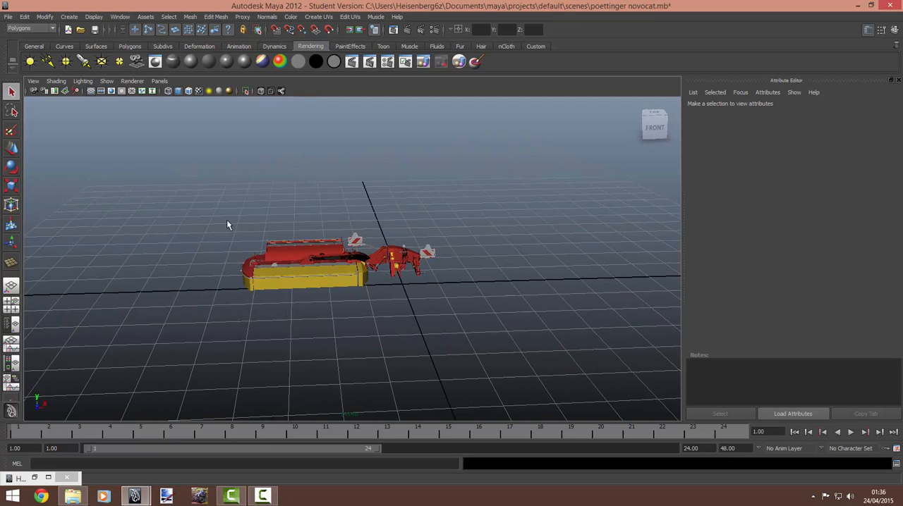
pyautogui.moveTo(226, 221); pyautogui.dragTo(344, 304)
pyautogui.click(190, 61)
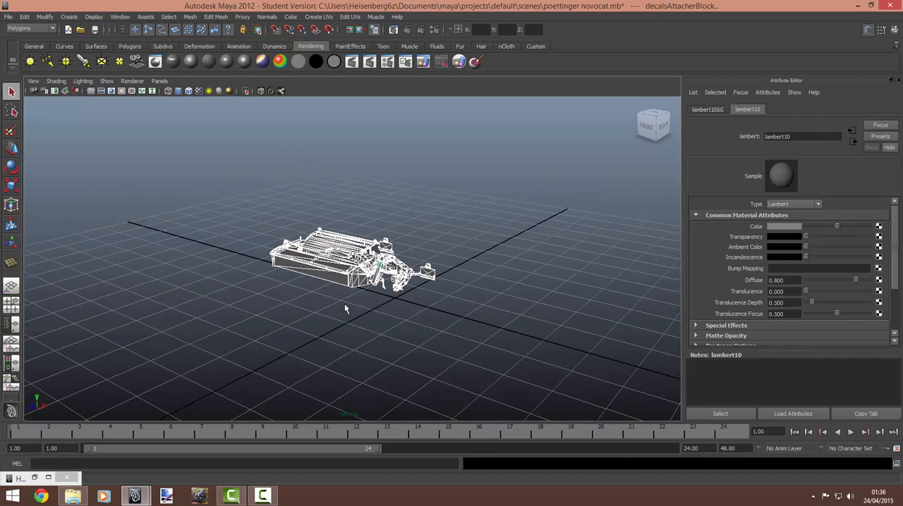
# Step: Deselect the mower and inspect its new material from several sides and distances
pyautogui.keyDown('alt'); pyautogui.moveTo(345, 305); pyautogui.dragTo(580, 290, button='right'); pyautogui.keyUp('alt')
pyautogui.keyDown('alt'); pyautogui.moveTo(261, 279); pyautogui.dragTo(181, 246); pyautogui.keyUp('alt')
pyautogui.scroll(-5, 445, 271)
pyautogui.click(214, 247)
pyautogui.scroll(5, 476, 253)
pyautogui.keyDown('alt'); pyautogui.moveTo(475, 253); pyautogui.dragTo(251, 245); pyautogui.keyUp('alt')
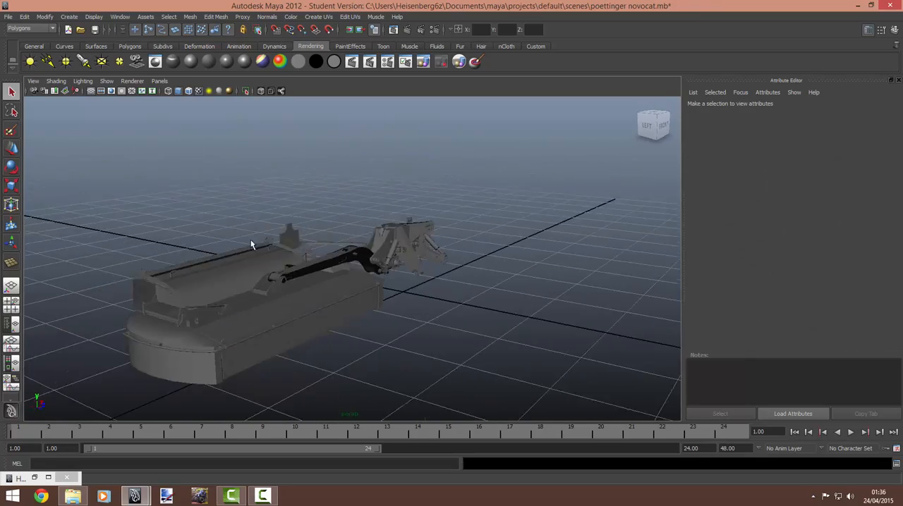
pyautogui.scroll(-5, 396, 243)
pyautogui.keyDown('alt'); pyautogui.moveTo(396, 243); pyautogui.dragTo(306, 250); pyautogui.keyUp('alt')
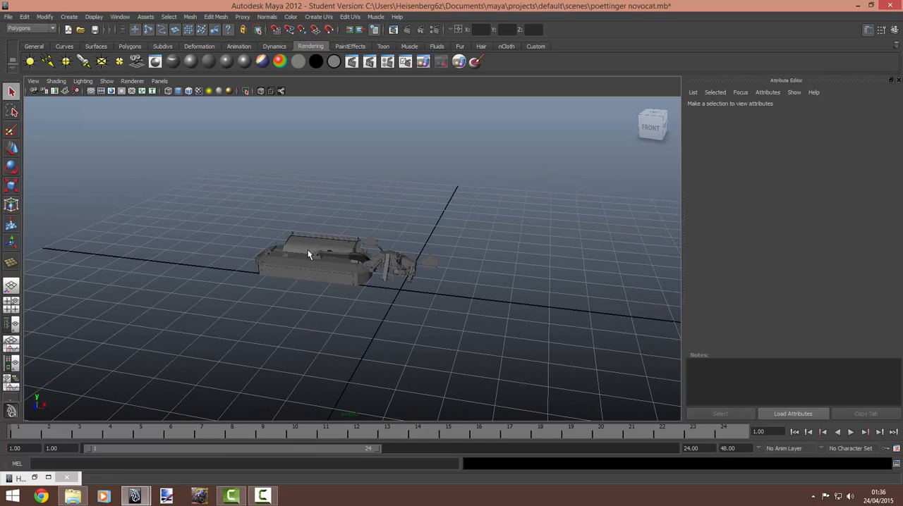
pyautogui.moveTo(269, 251)
pyautogui.keyDown('alt'); pyautogui.mouseDown()
pyautogui.moveTo(357, 250)
pyautogui.moveTo(273, 265)
pyautogui.mouseUp(); pyautogui.keyUp('alt')
pyautogui.keyDown('alt'); pyautogui.moveTo(150, 213); pyautogui.dragTo(216, 233); pyautogui.keyUp('alt')
# Step: Create a polygon plane on the grid as a floor under the mower, covering nearly the whole grid
pyautogui.click(130, 46)
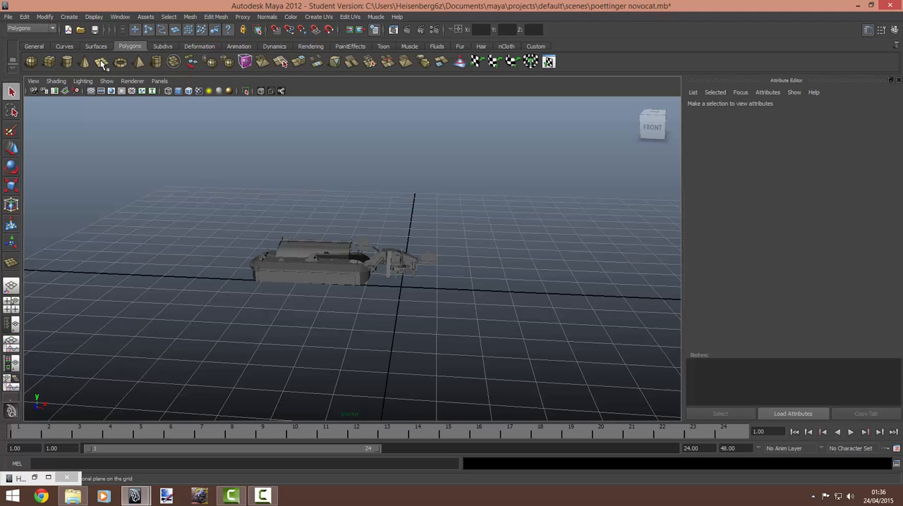
pyautogui.keyDown('alt'); pyautogui.moveTo(320, 247); pyautogui.dragTo(416, 276); pyautogui.keyUp('alt')
pyautogui.scroll(-6, 405, 212)
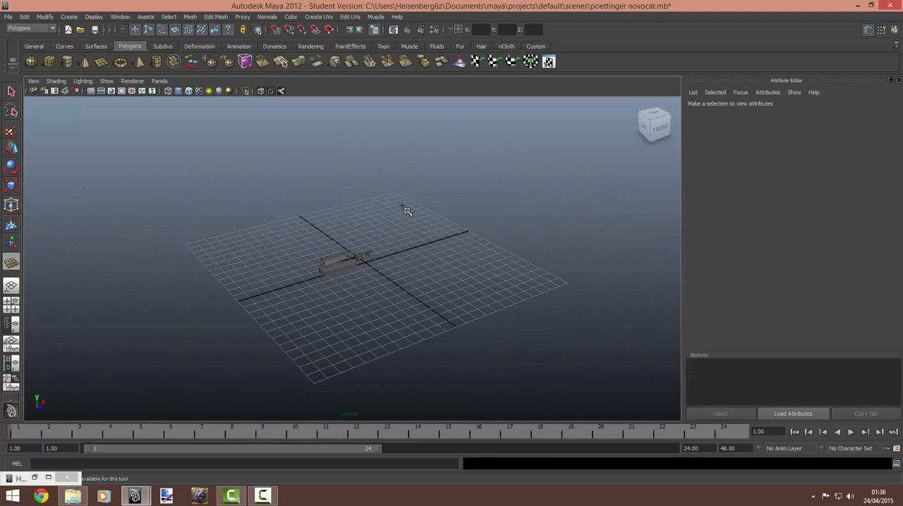
pyautogui.moveTo(402, 207); pyautogui.dragTo(319, 377)
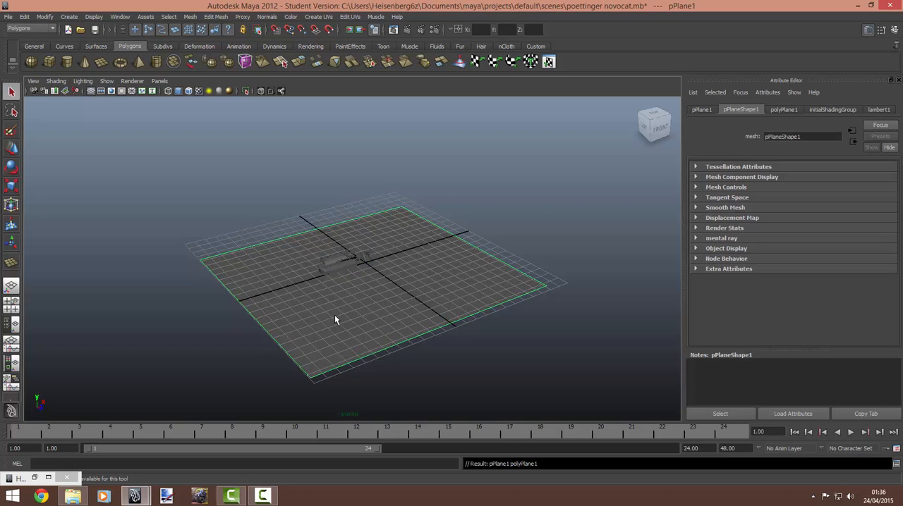
pyautogui.scroll(4, 335, 312)
pyautogui.scroll(-5, 335, 312)
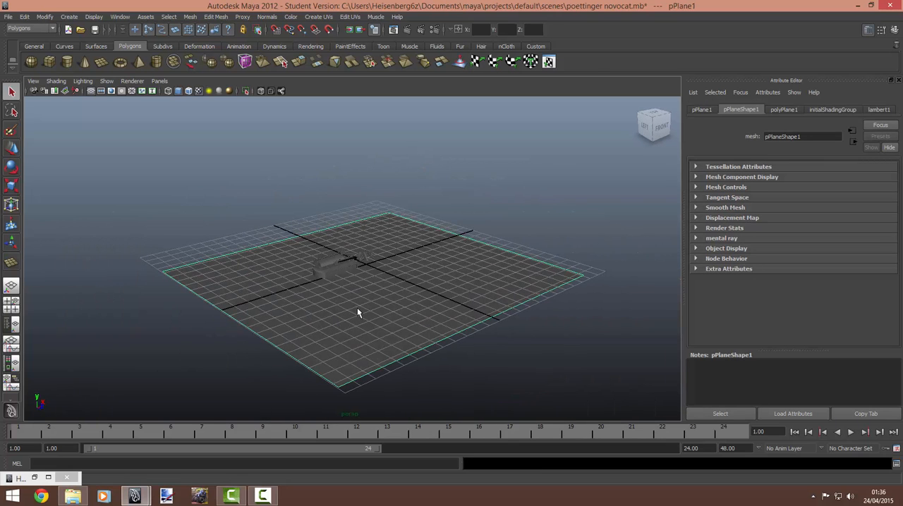
# Step: Duplicate the floor plane and stand the copy upright behind the mower with an X rotation of -90
pyautogui.hotkey('ctrl', 'd')
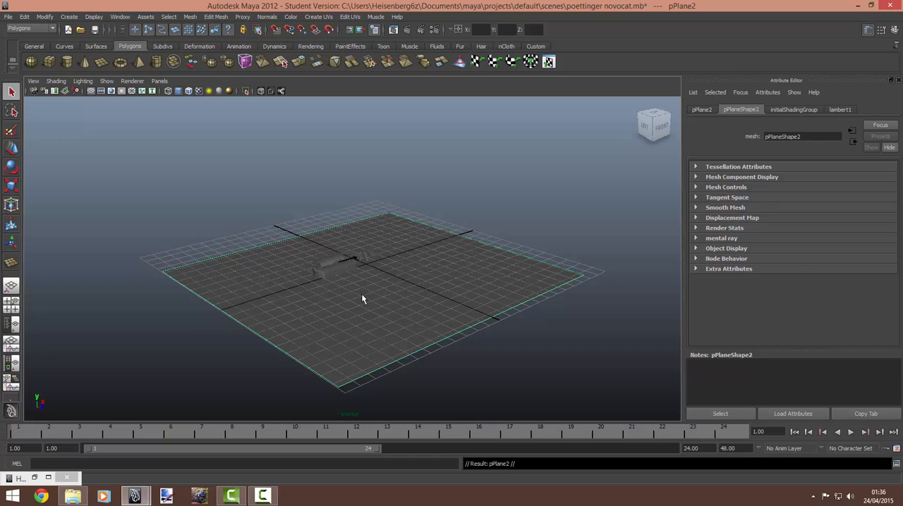
pyautogui.click(13, 204)
pyautogui.moveTo(483, 317); pyautogui.dragTo(317, 151)
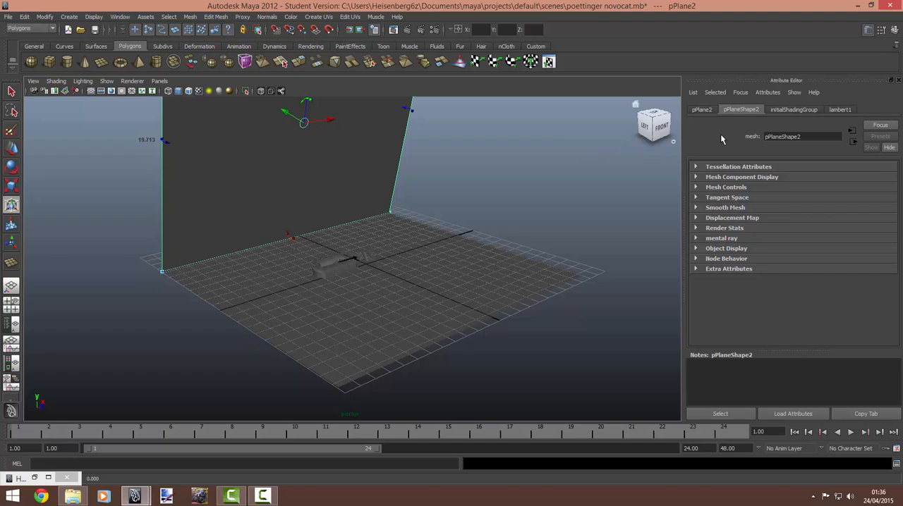
pyautogui.click(710, 112)
pyautogui.click(788, 191)
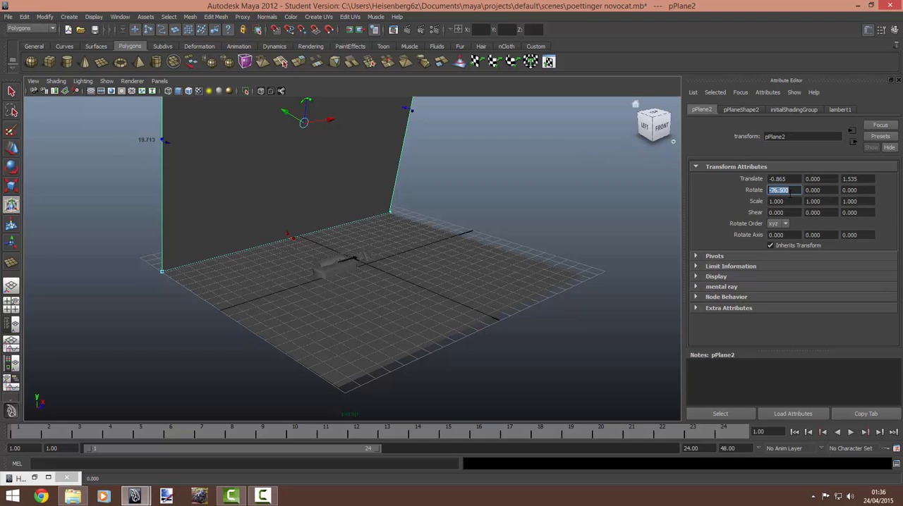
pyautogui.write('-90')
pyautogui.press('Return')
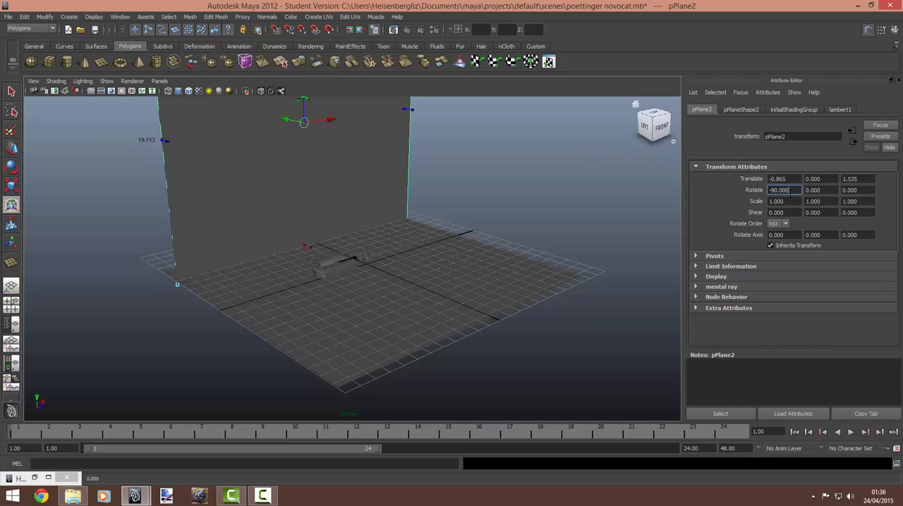
# Step: Lower the back wall to floor level, to a Y translation of about -1.14
pyautogui.keyDown('alt'); pyautogui.moveTo(382, 191); pyautogui.dragTo(357, 244); pyautogui.keyUp('alt')
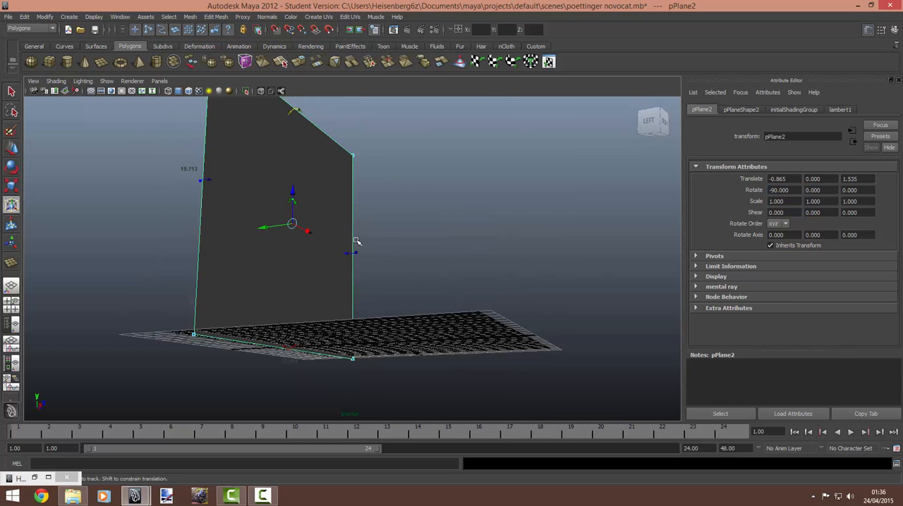
pyautogui.moveTo(293, 205); pyautogui.dragTo(296, 212)
pyautogui.keyDown('alt'); pyautogui.moveTo(296, 212); pyautogui.dragTo(308, 246); pyautogui.keyUp('alt')
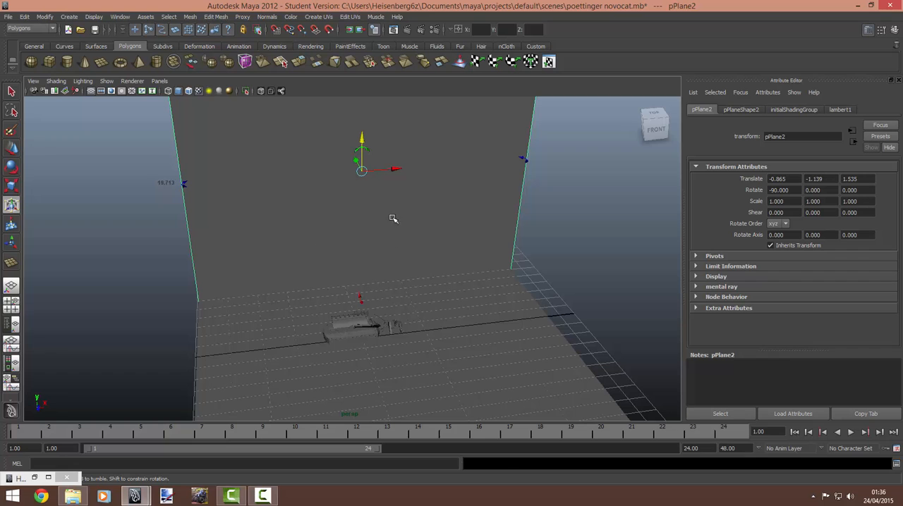
# Step: Duplicate the back wall and turn the copy into a side wall with a Y rotation of -90
pyautogui.hotkey('ctrl', 'd')
pyautogui.moveTo(523, 160); pyautogui.dragTo(193, 301)
pyautogui.press('w')
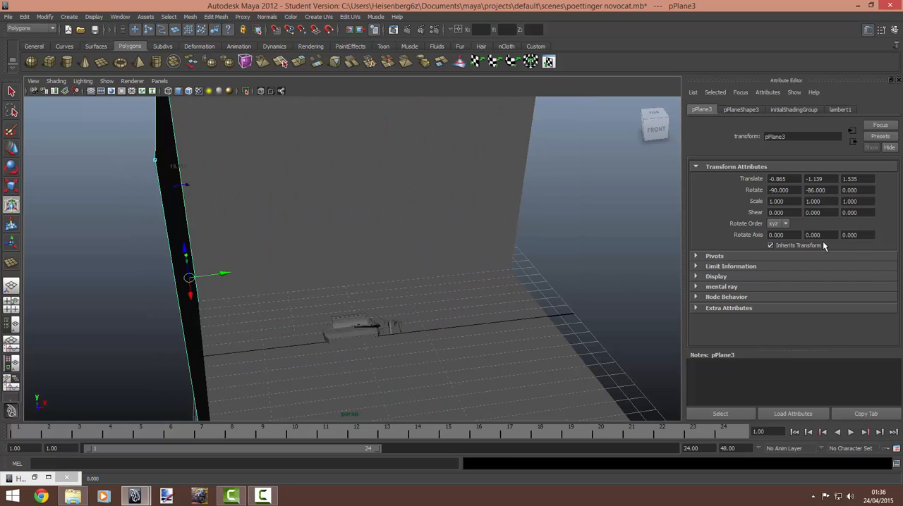
pyautogui.click(818, 190)
pyautogui.write('-90')
pyautogui.press('Return')
# Step: Move the side wall along X to a translation of about 2.31 so it meets the back wall
pyautogui.keyDown('alt'); pyautogui.moveTo(564, 254); pyautogui.dragTo(233, 233); pyautogui.keyUp('alt')
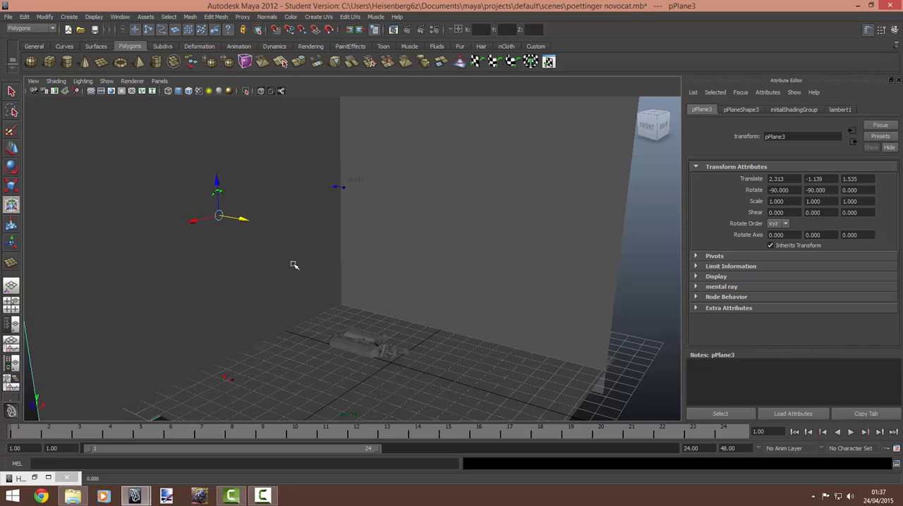
pyautogui.keyDown('alt'); pyautogui.moveTo(294, 262); pyautogui.dragTo(395, 278); pyautogui.keyUp('alt')
pyautogui.keyDown('alt'); pyautogui.moveTo(395, 279); pyautogui.dragTo(373, 165, button='middle'); pyautogui.keyUp('alt')
pyautogui.keyDown('alt'); pyautogui.moveTo(372, 165); pyautogui.dragTo(365, 240); pyautogui.keyUp('alt')
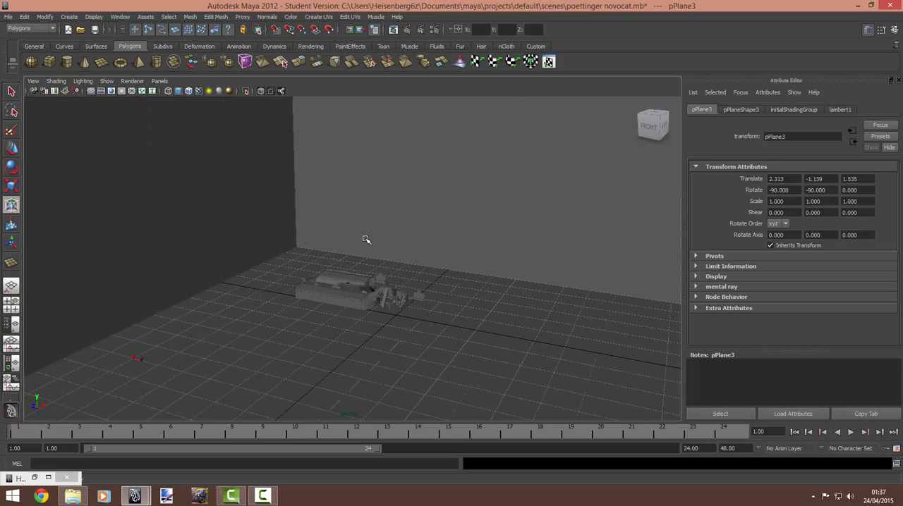
# Step: Add an ambient light and raise it above the mower, then deselect it
pyautogui.click(302, 45)
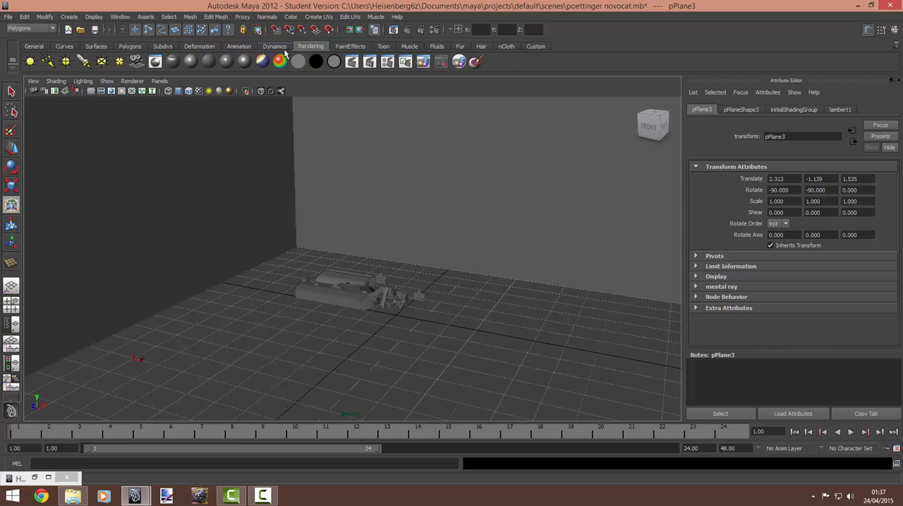
pyautogui.click(31, 61)
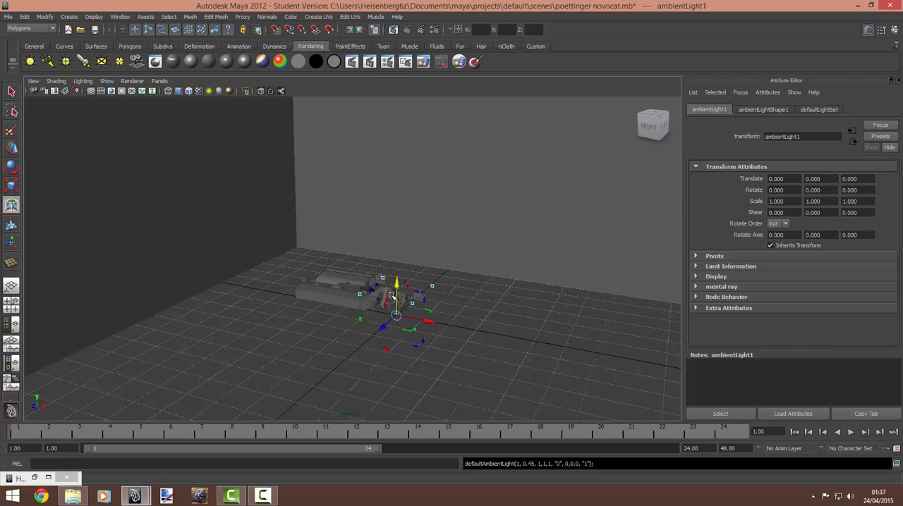
pyautogui.moveTo(391, 297); pyautogui.dragTo(354, 219)
pyautogui.scroll(-3, 480, 268)
pyautogui.click(532, 299)
pyautogui.scroll(3, 239, 260)
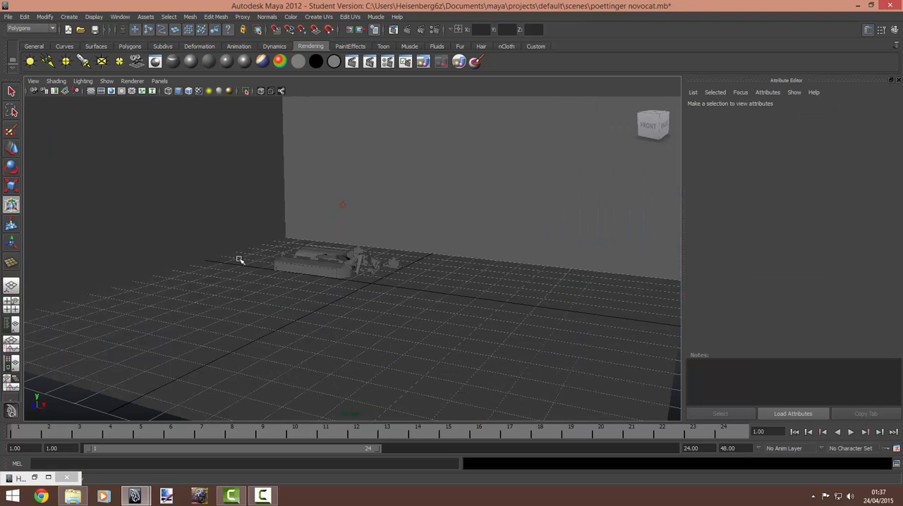
# Step: Open the render settings and set the renderer to mental ray
pyautogui.keyDown('alt'); pyautogui.moveTo(239, 261); pyautogui.dragTo(255, 257); pyautogui.keyUp('alt')
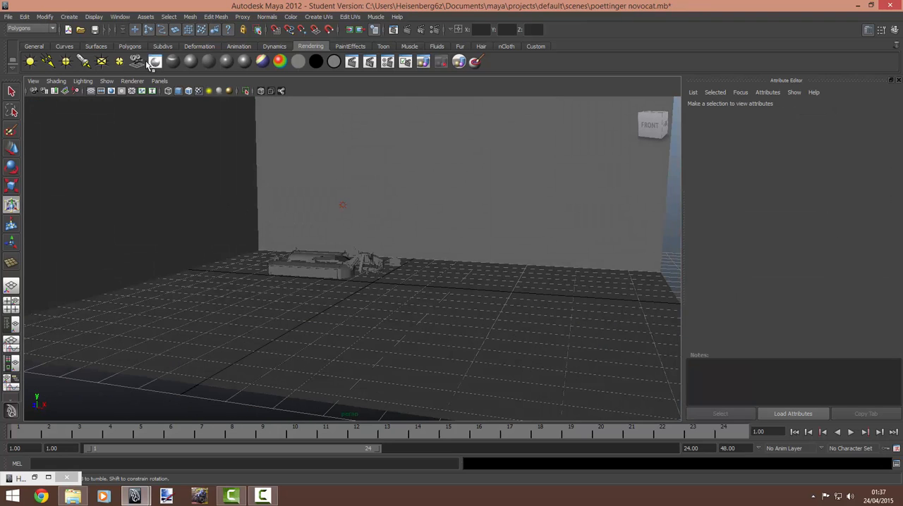
pyautogui.click(120, 16)
pyautogui.moveTo(137, 44)
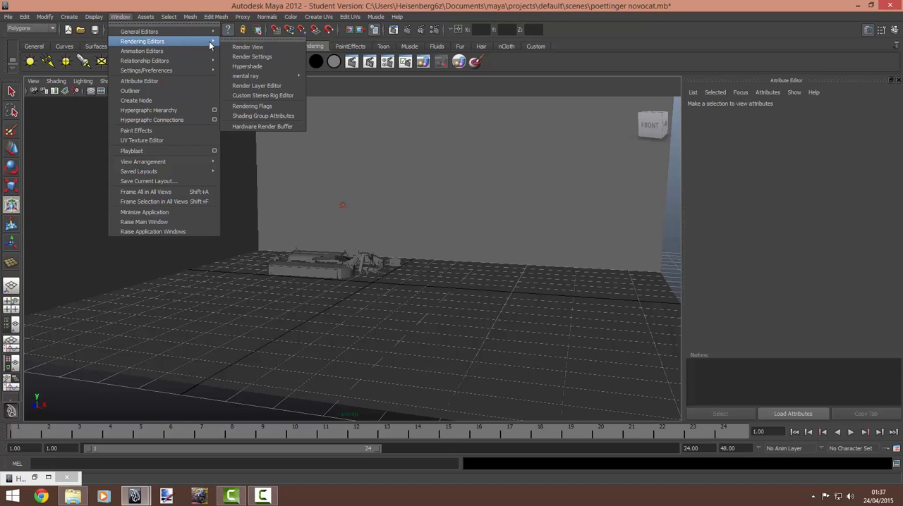
pyautogui.click(251, 57)
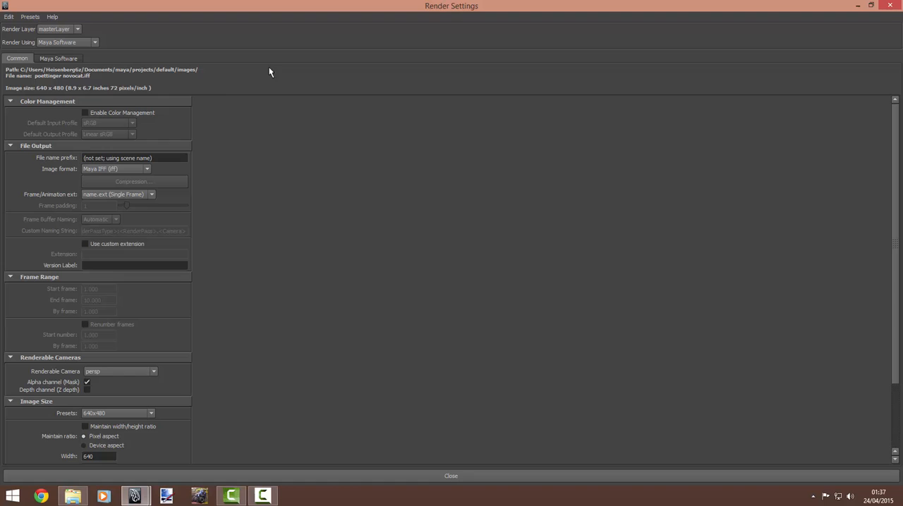
pyautogui.click(70, 43)
pyautogui.click(70, 42)
pyautogui.click(45, 42)
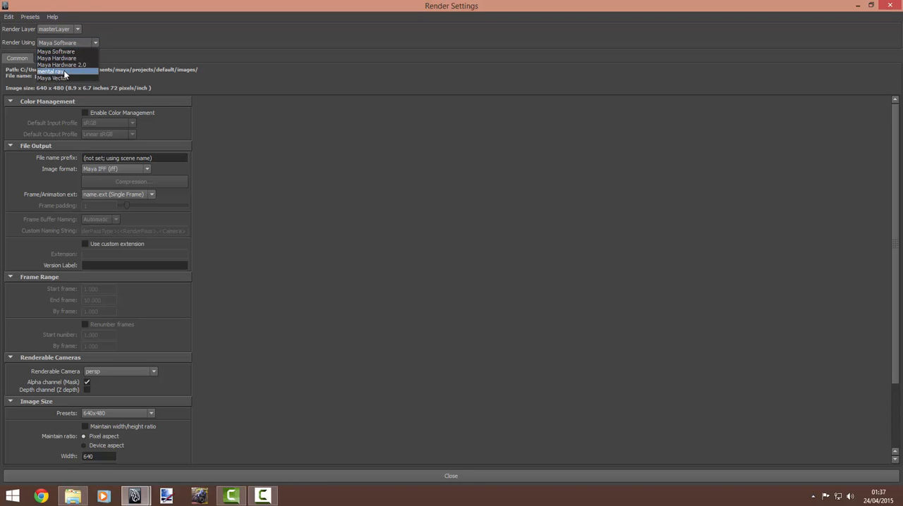
pyautogui.click(64, 72)
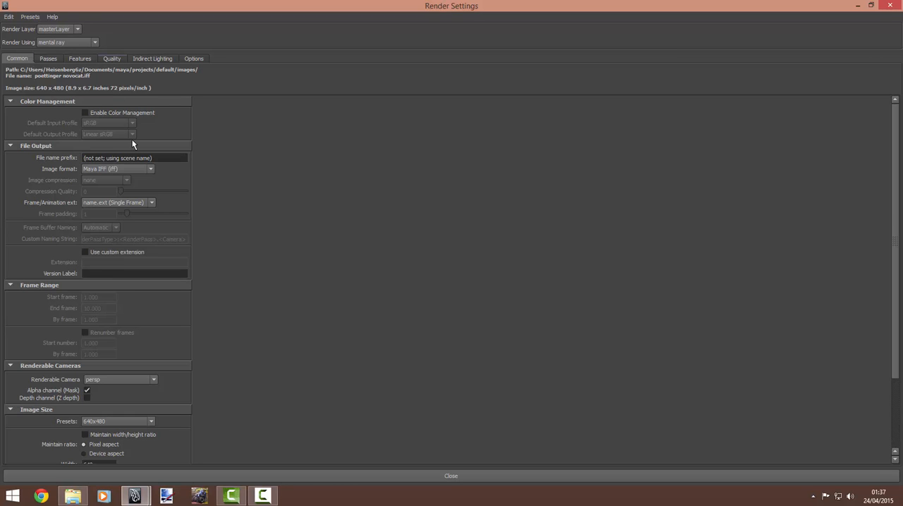
# Step: Set mental ray quality to Custom Sampling with minimum sample level 0, maximum 2 and the Lanczos filter
pyautogui.click(113, 59)
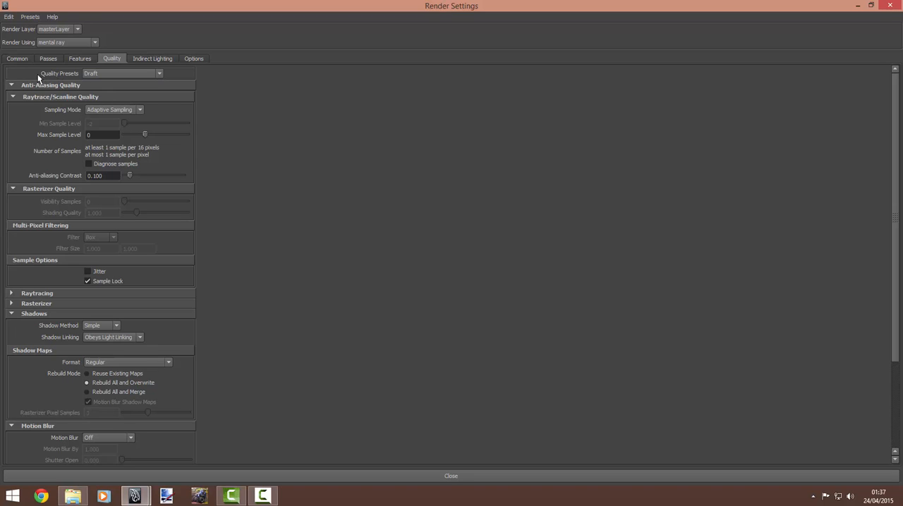
pyautogui.click(102, 73)
pyautogui.click(105, 84)
pyautogui.click(103, 110)
pyautogui.click(110, 132)
pyautogui.moveTo(127, 125); pyautogui.dragTo(162, 139)
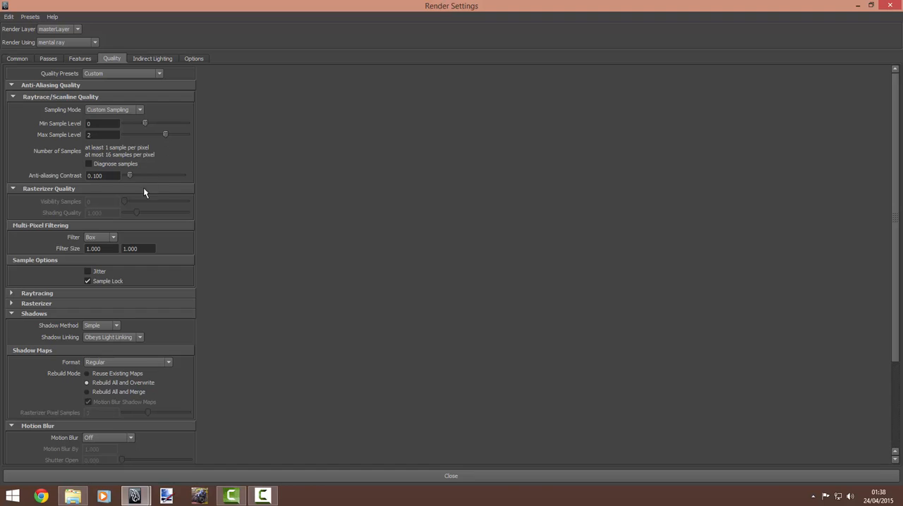
pyautogui.click(106, 238)
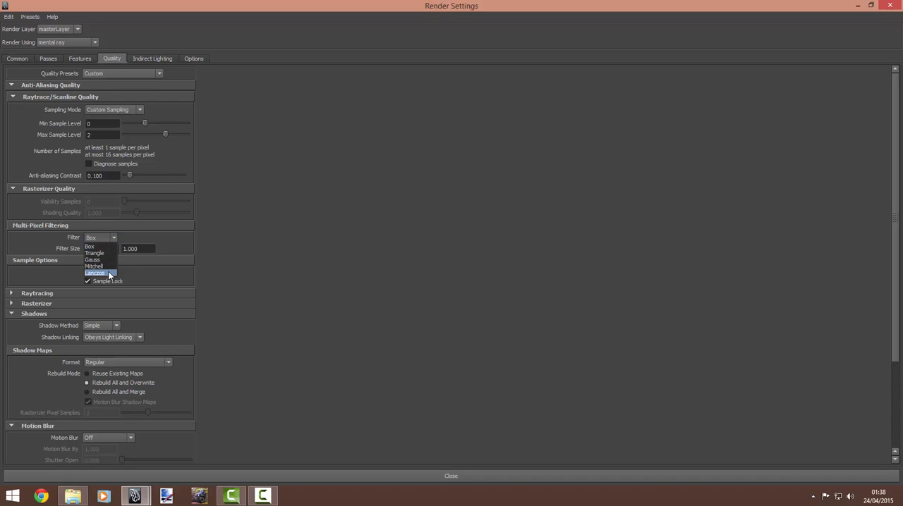
pyautogui.click(99, 273)
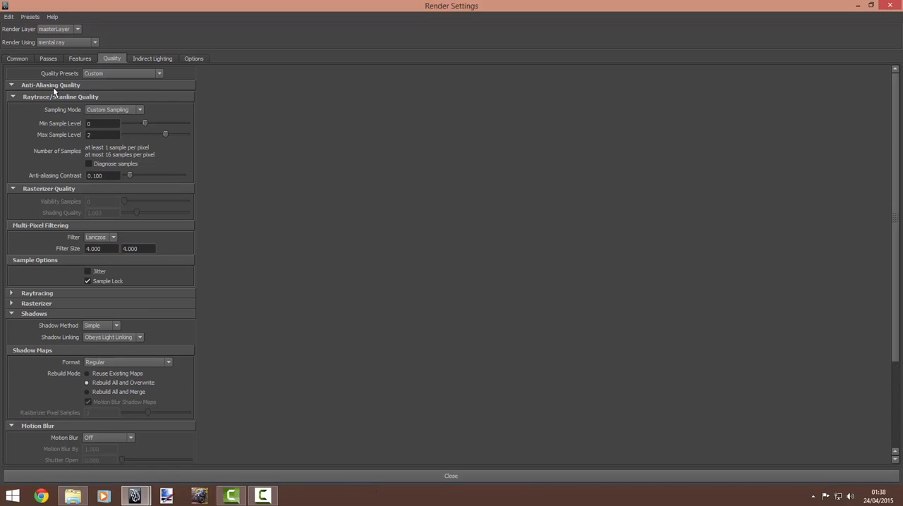
# Step: Close the render settings and create a Surface Shader in the Hypershade work area
pyautogui.click(452, 477)
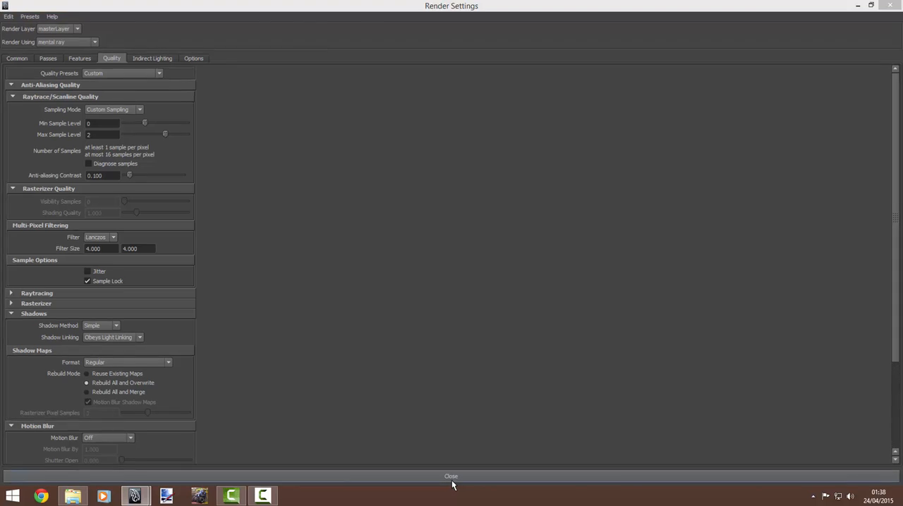
pyautogui.click(119, 16)
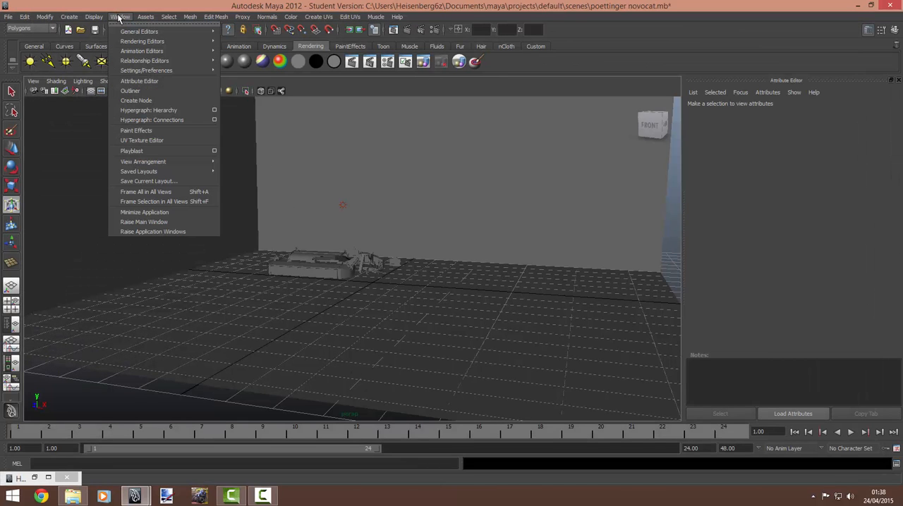
pyautogui.moveTo(134, 42)
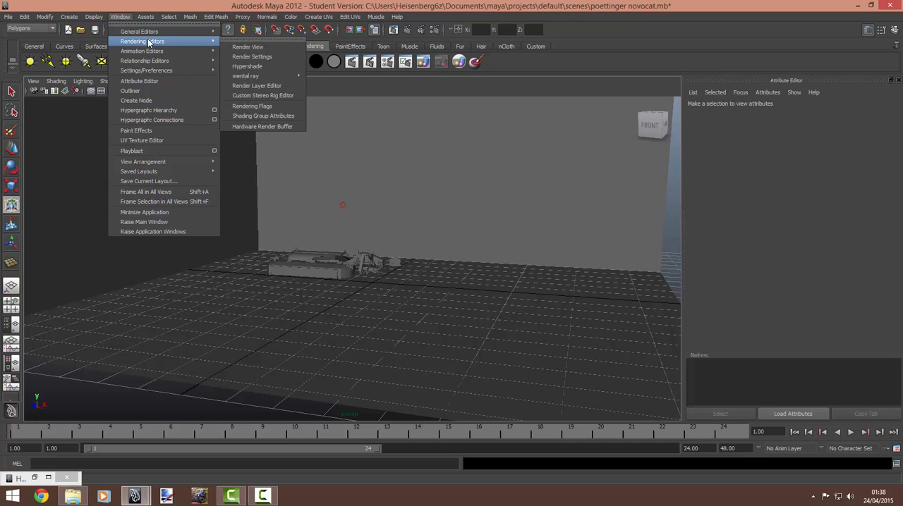
pyautogui.click(247, 66)
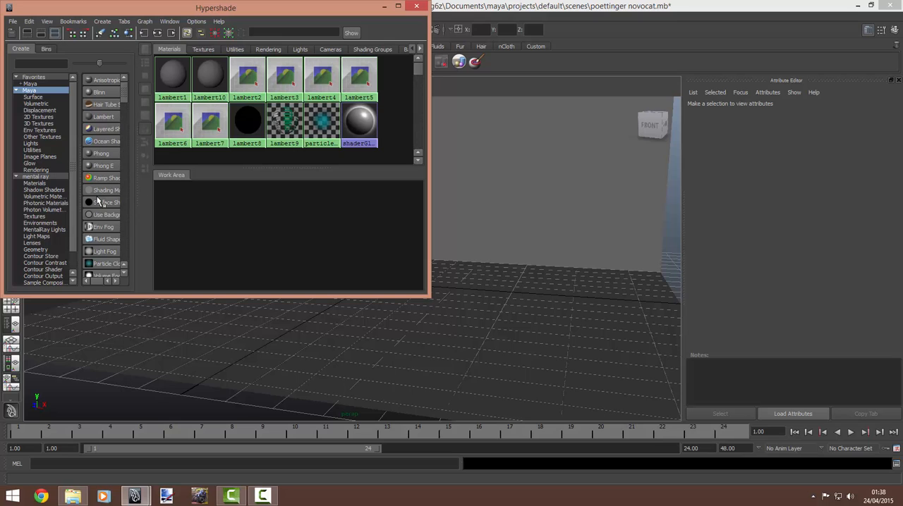
pyautogui.click(29, 90)
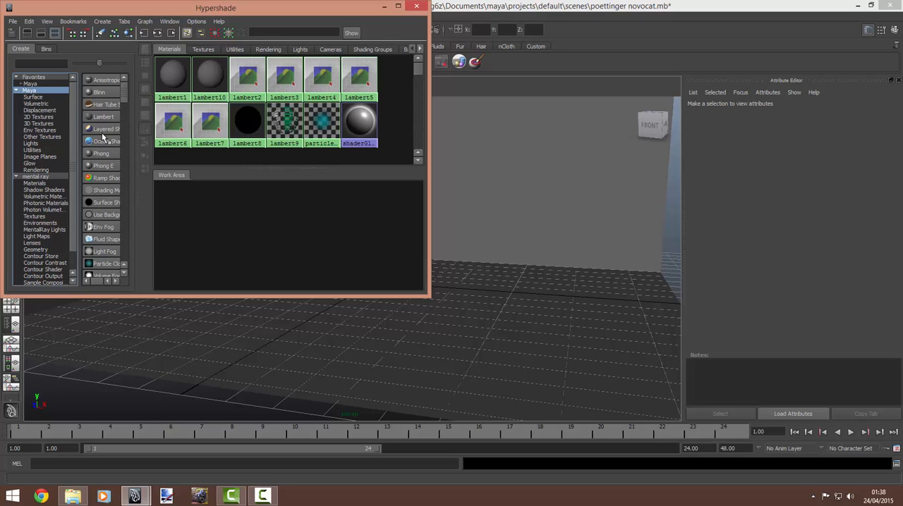
pyautogui.click(101, 204)
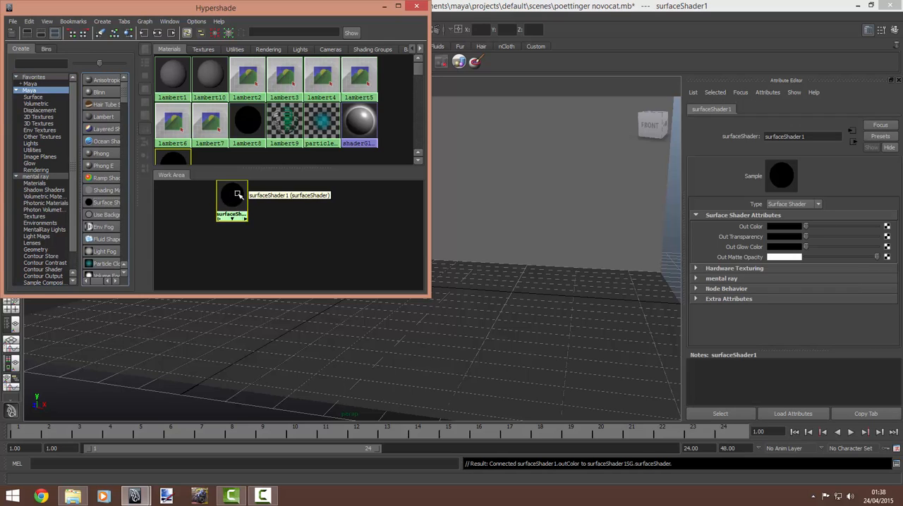
pyautogui.moveTo(239, 192); pyautogui.dragTo(183, 215)
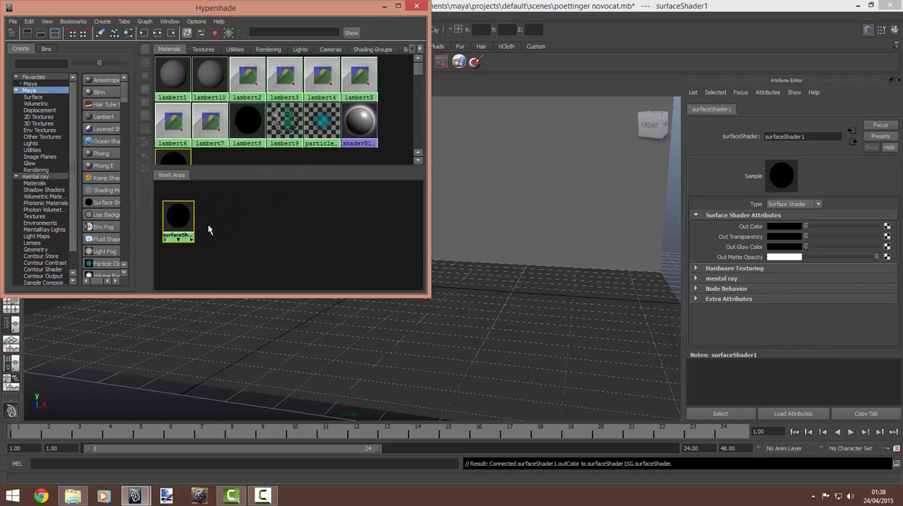
pyautogui.moveTo(174, 215)
pyautogui.mouseDown()
pyautogui.moveTo(200, 220)
pyautogui.moveTo(189, 219)
pyautogui.mouseUp()
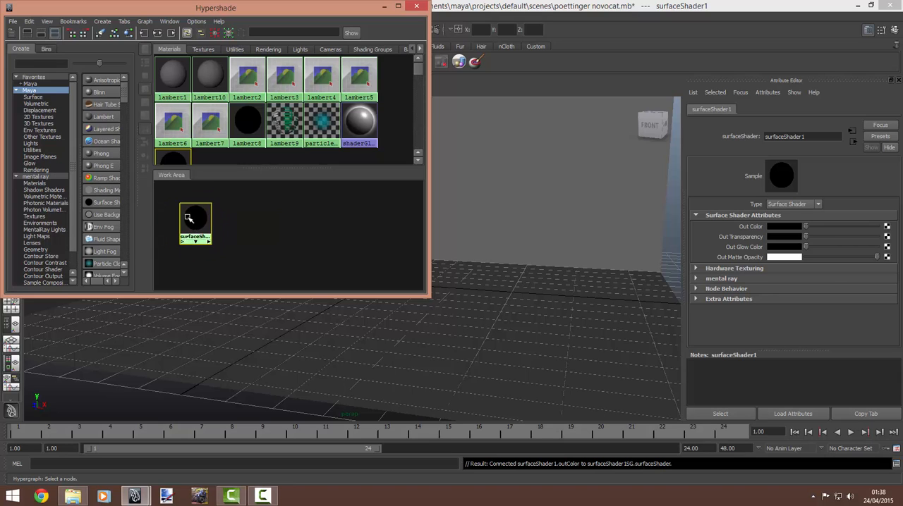
# Step: Add a mental ray mib_amb_occlusion texture beside the surface shader and set its samples to 1024
pyautogui.click(48, 177)
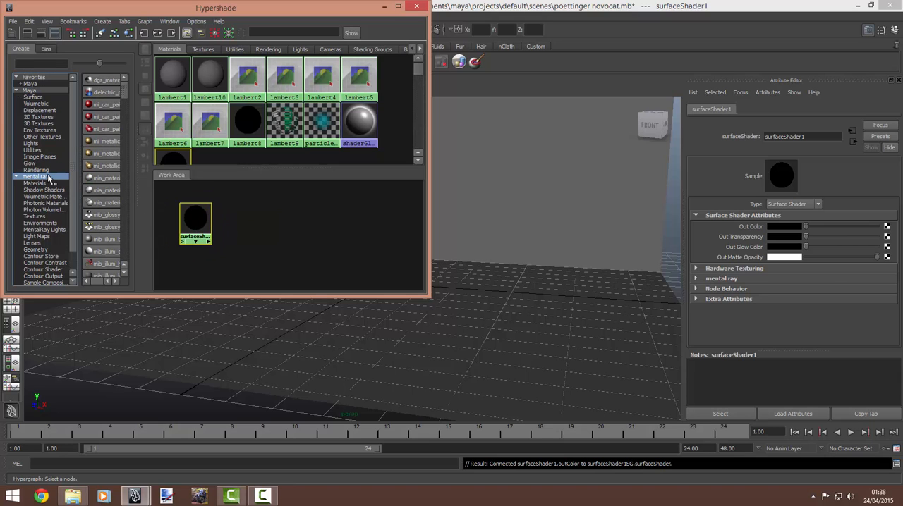
pyautogui.click(39, 217)
pyautogui.click(101, 142)
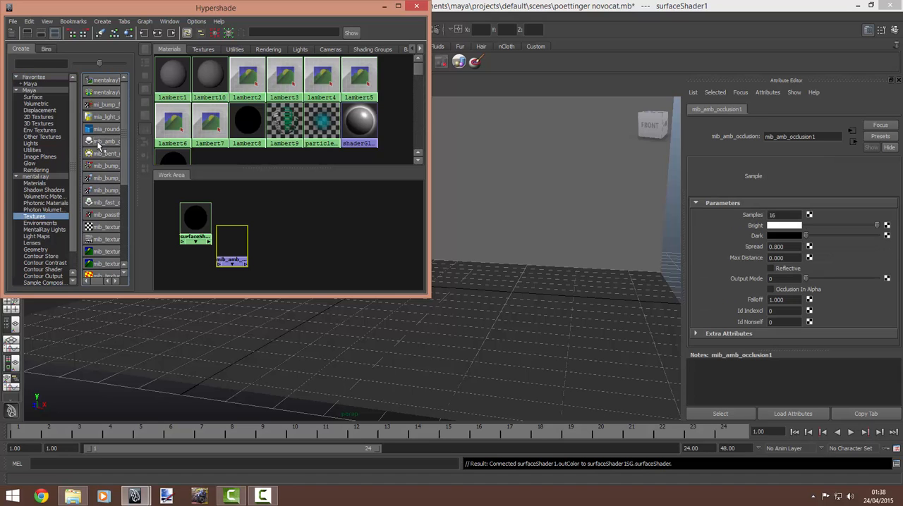
pyautogui.moveTo(227, 225); pyautogui.dragTo(224, 217)
pyautogui.doubleClick(776, 215)
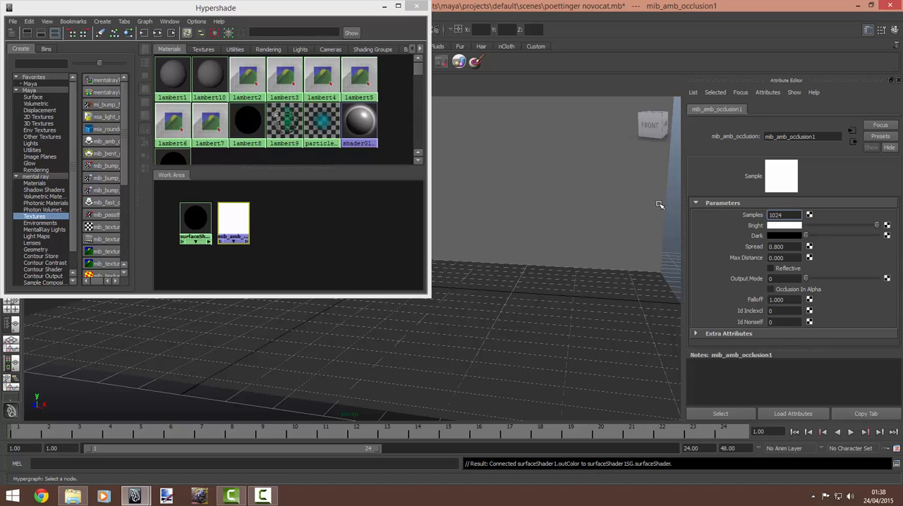
# Step: Connect the ambient occlusion texture to the surface shader's default input
pyautogui.click(237, 221)
pyautogui.moveTo(237, 221); pyautogui.dragTo(199, 220, button='middle')
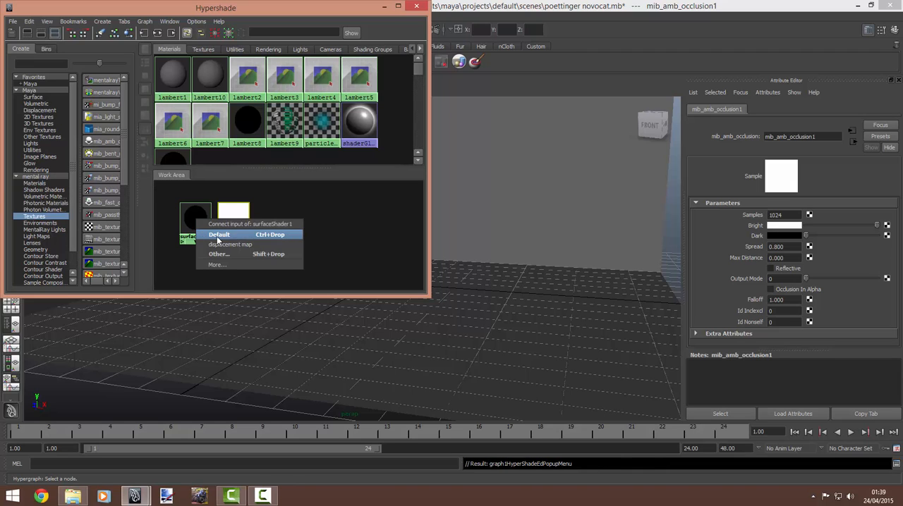
pyautogui.click(218, 240)
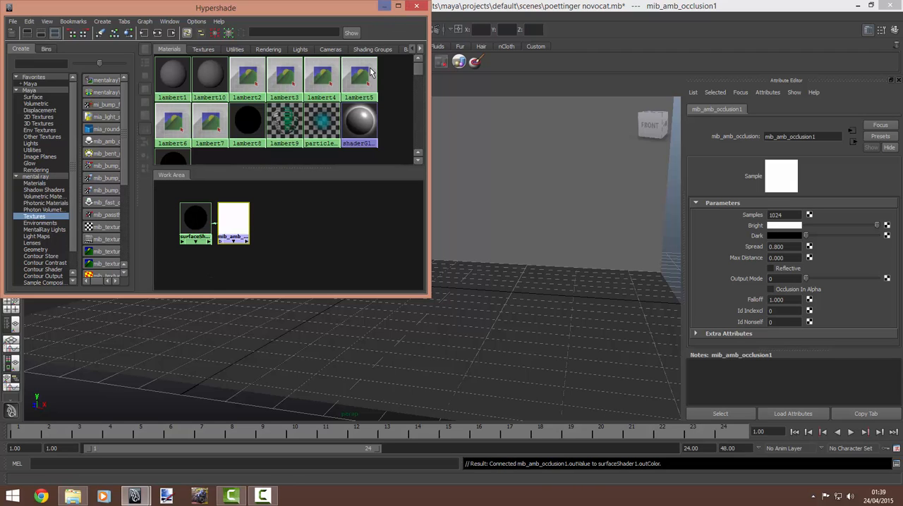
# Step: Select the mower together with the floor and walls, and assign the surface shader to the selection
pyautogui.click(384, 5)
pyautogui.keyDown('alt'); pyautogui.moveTo(372, 186); pyautogui.dragTo(223, 199); pyautogui.keyUp('alt')
pyautogui.moveTo(627, 250); pyautogui.dragTo(10, 324)
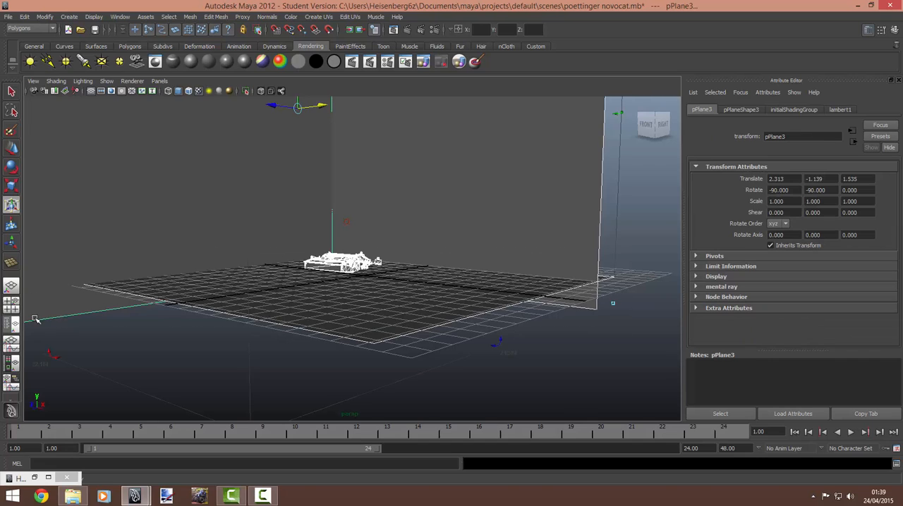
pyautogui.keyDown('alt'); pyautogui.moveTo(211, 312); pyautogui.dragTo(285, 294); pyautogui.keyUp('alt')
pyautogui.scroll(8, 248, 297)
pyautogui.keyDown('alt'); pyautogui.moveTo(285, 294); pyautogui.dragTo(454, 289, button='right'); pyautogui.keyUp('alt')
pyautogui.keyDown('alt'); pyautogui.moveTo(355, 303); pyautogui.dragTo(465, 300, button='middle'); pyautogui.keyUp('alt')
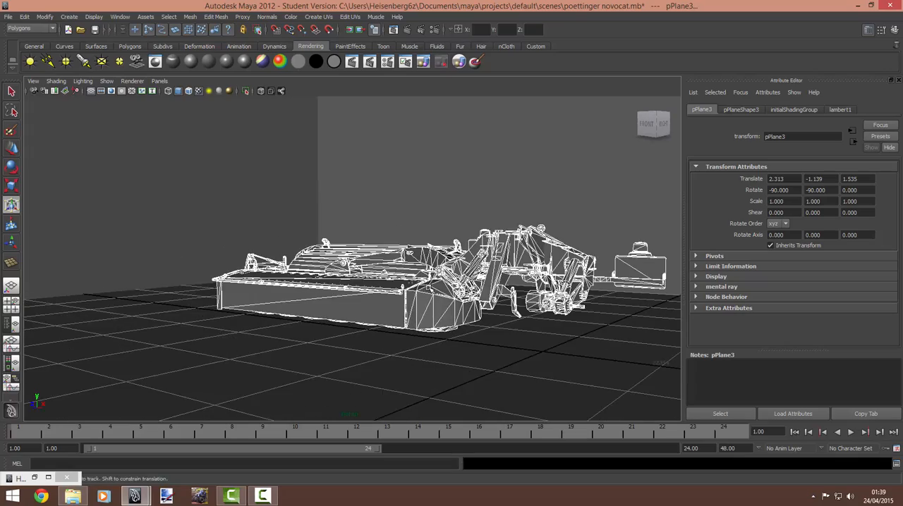
pyautogui.keyDown('alt'); pyautogui.moveTo(466, 300); pyautogui.dragTo(420, 283); pyautogui.keyUp('alt')
pyautogui.keyDown('alt'); pyautogui.moveTo(421, 282); pyautogui.dragTo(492, 278, button='right'); pyautogui.keyUp('alt')
pyautogui.keyDown('alt'); pyautogui.moveTo(493, 278); pyautogui.dragTo(426, 258, button='middle'); pyautogui.keyUp('alt')
pyautogui.keyDown('alt'); pyautogui.moveTo(426, 258); pyautogui.dragTo(434, 254); pyautogui.keyUp('alt')
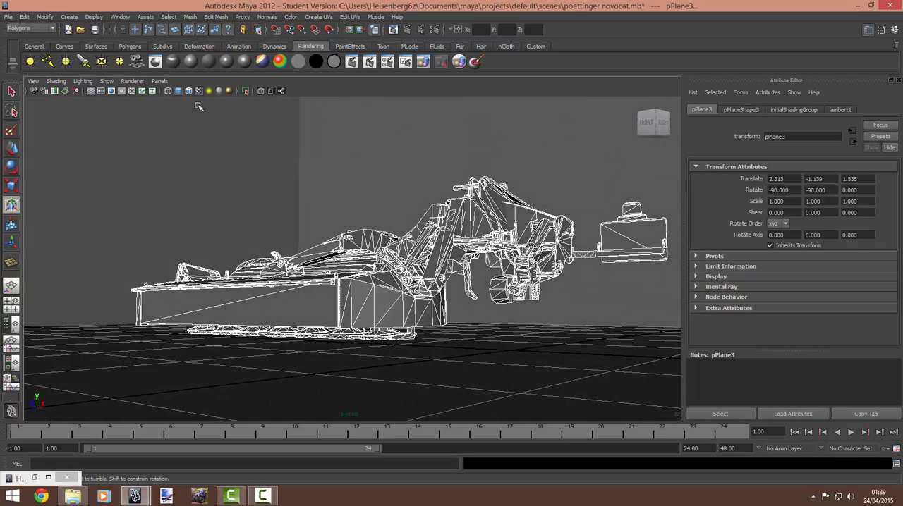
pyautogui.click(34, 477)
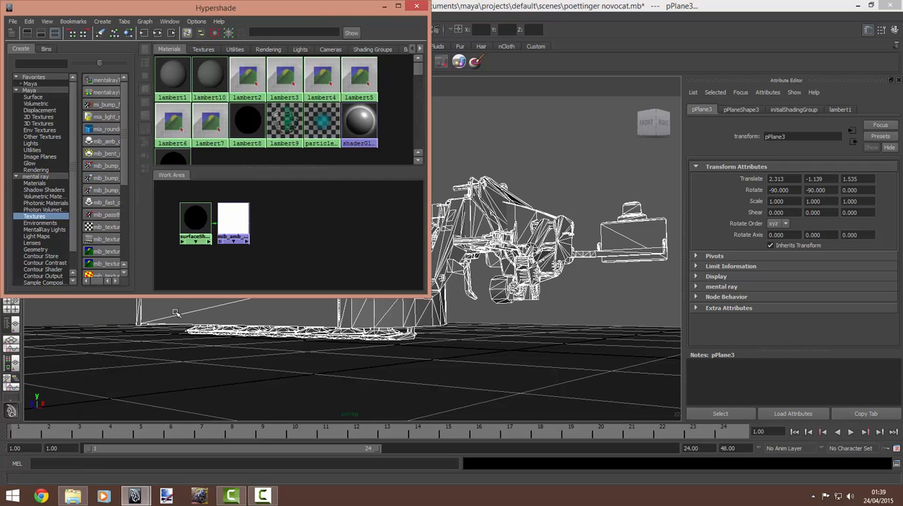
pyautogui.rightClick(192, 221)
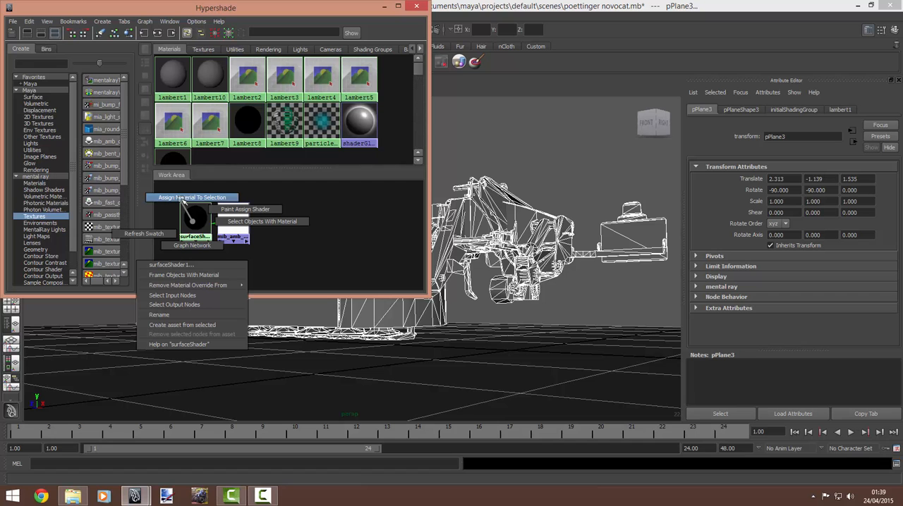
pyautogui.click(187, 198)
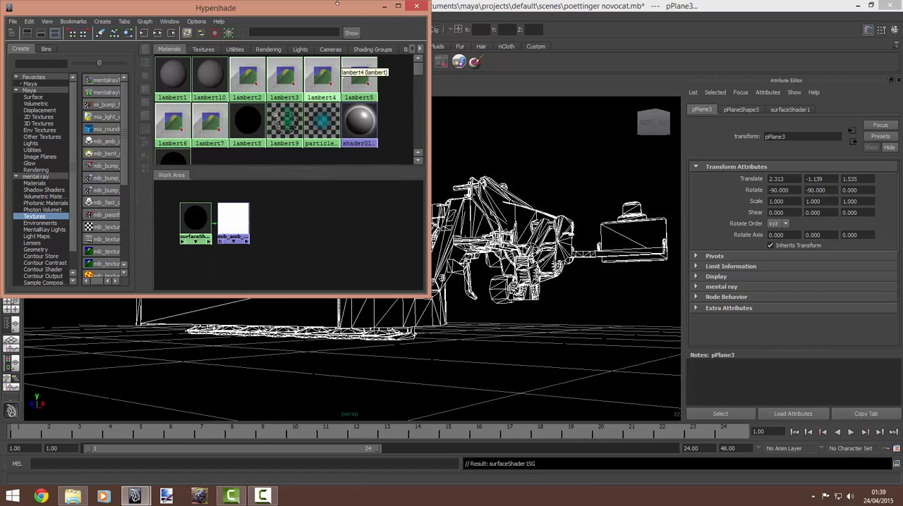
pyautogui.click(382, 7)
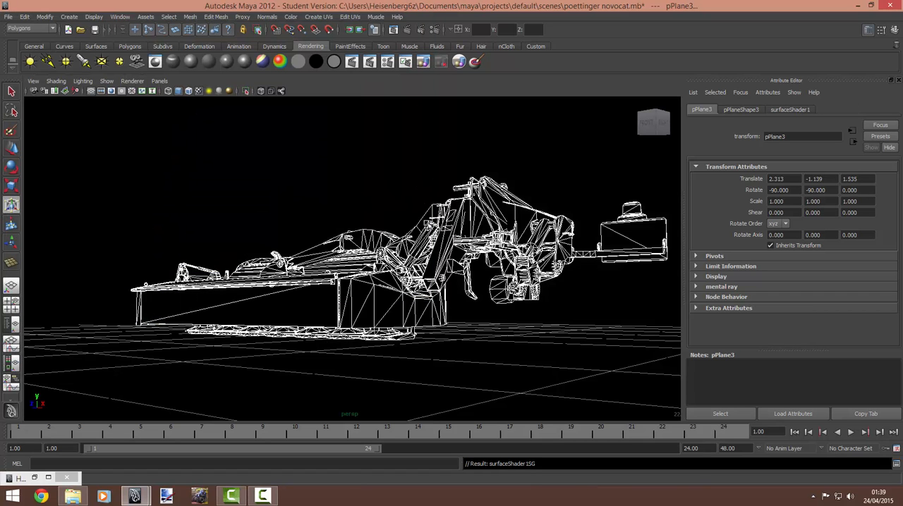
# Step: With the Attribute Editor hidden, render the current frame with the mower filling the view and inspect the enlarged image
pyautogui.keyDown('alt'); pyautogui.moveTo(409, 227); pyautogui.dragTo(475, 225, button='right'); pyautogui.keyUp('alt')
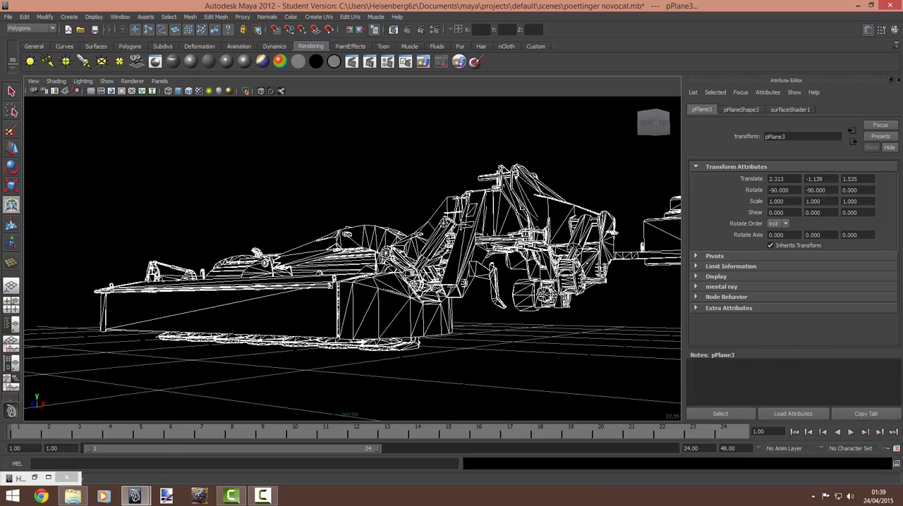
pyautogui.keyDown('alt'); pyautogui.moveTo(461, 225); pyautogui.dragTo(406, 229, button='middle'); pyautogui.keyUp('alt')
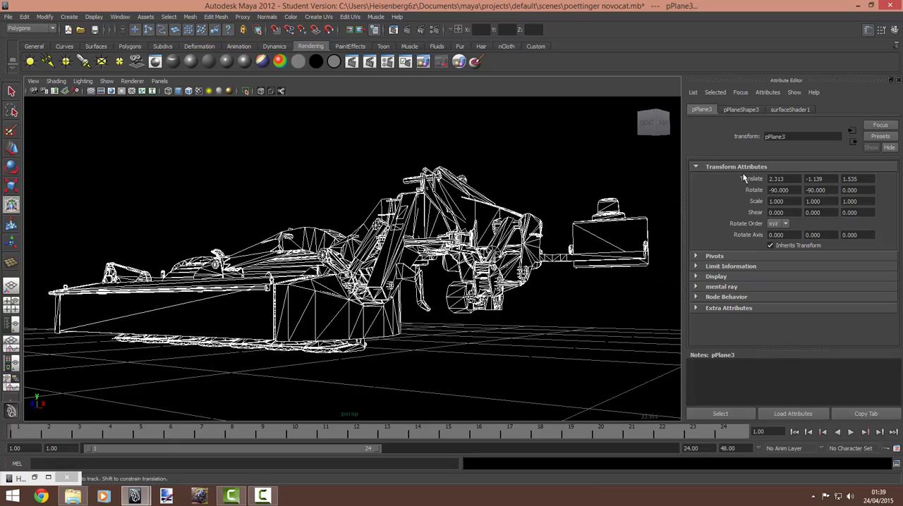
pyautogui.click(898, 80)
pyautogui.scroll(4, 573, 293)
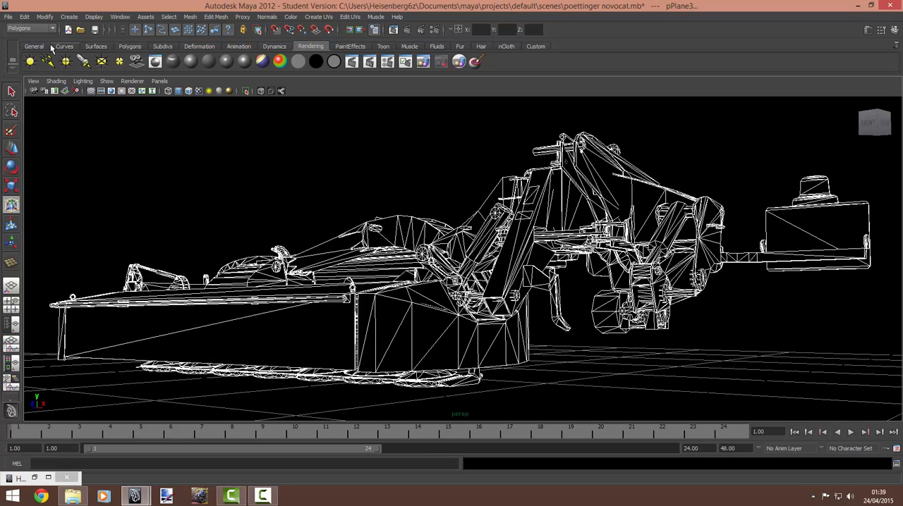
pyautogui.click(356, 63)
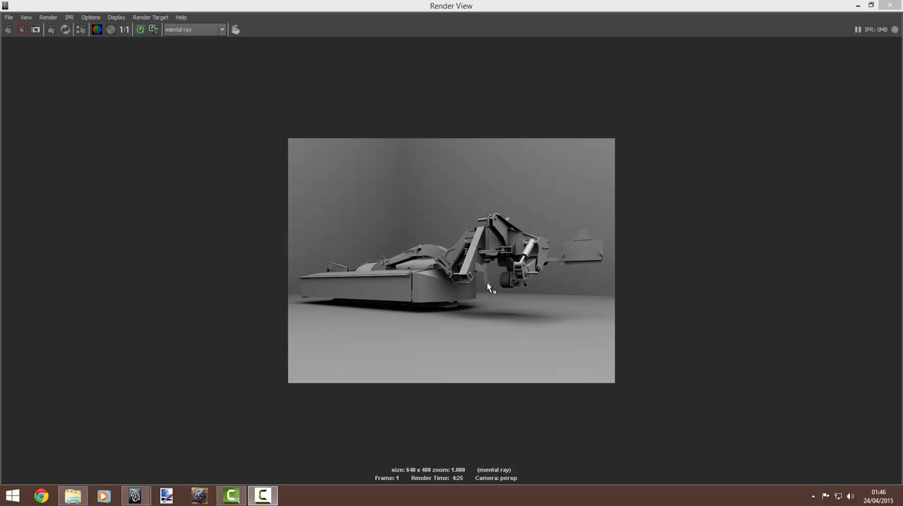
pyautogui.click(500, 301)
pyautogui.scroll(3, 504, 305)
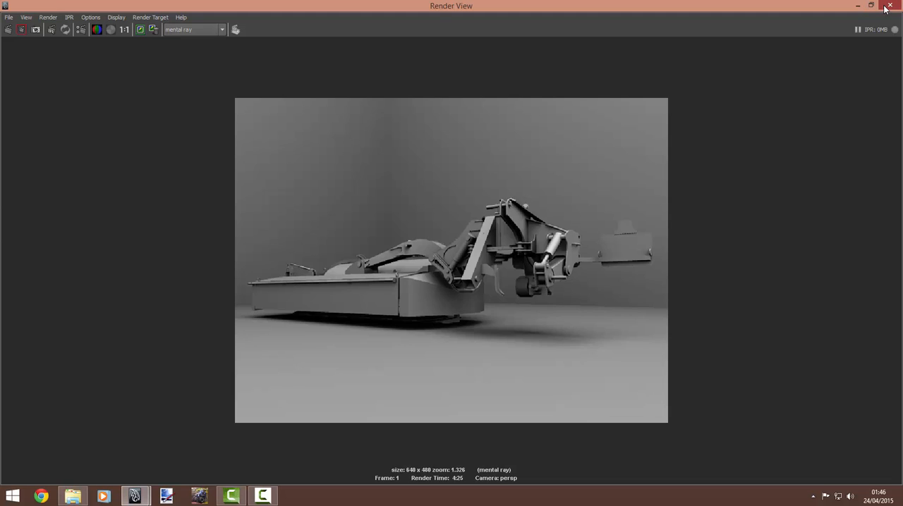
pyautogui.click(857, 5)
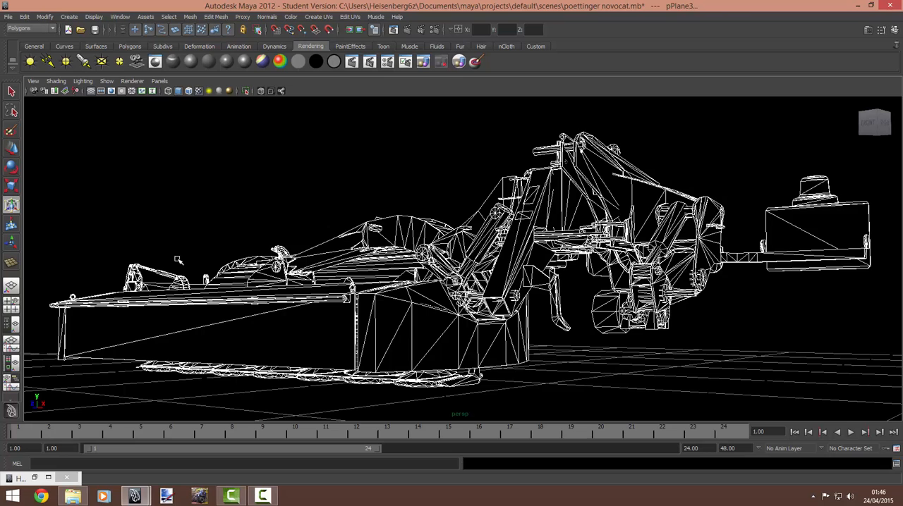
pyautogui.scroll(-4, 178, 260)
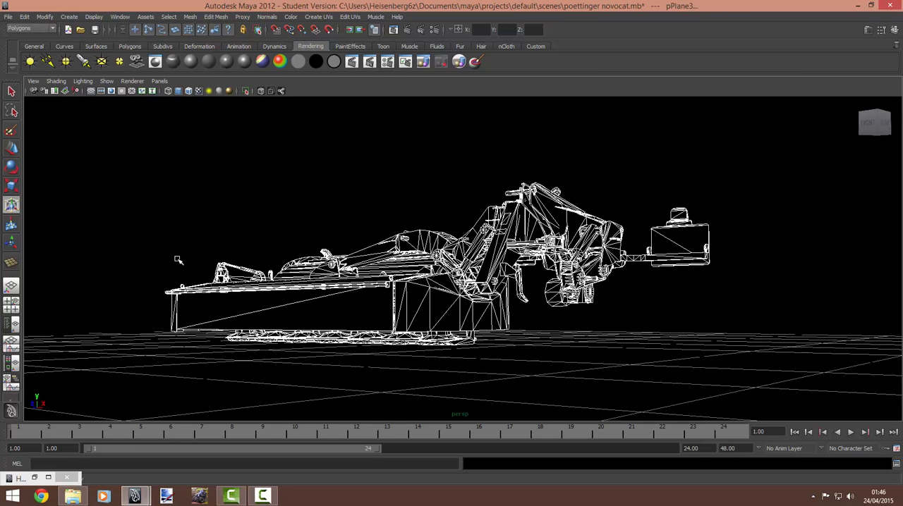